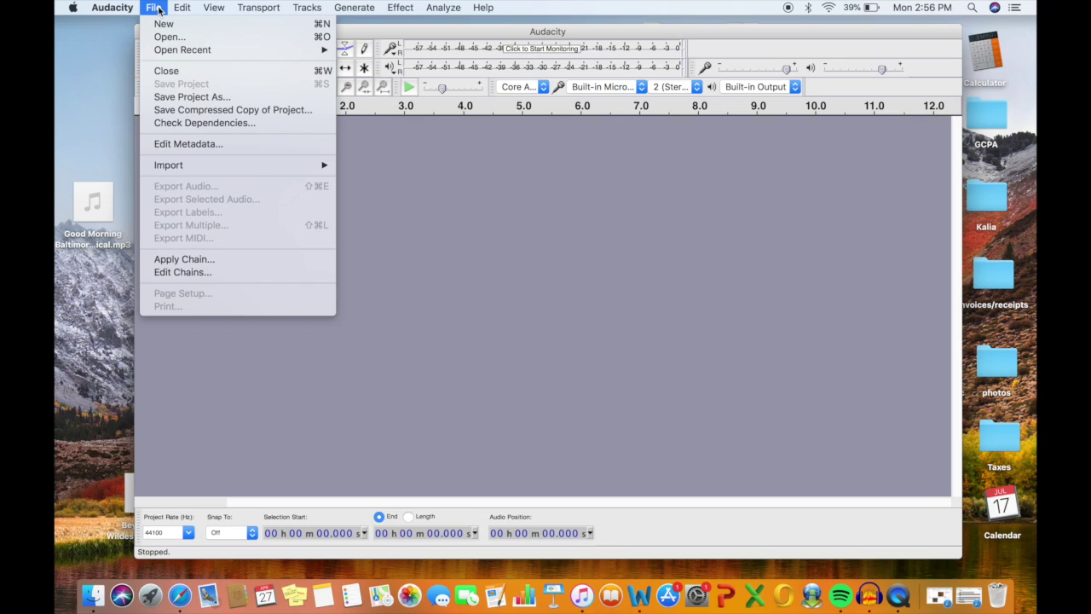
Import the "Good Morning Baltimore" MP3 from the Desktop as an audio track.
mouse_move(184, 165)
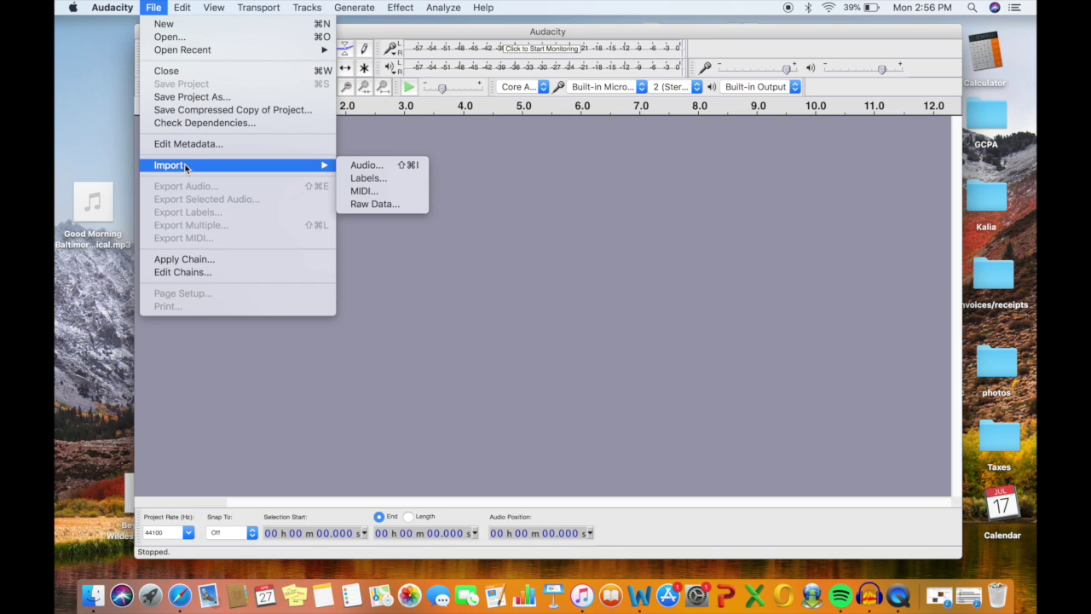
click(369, 166)
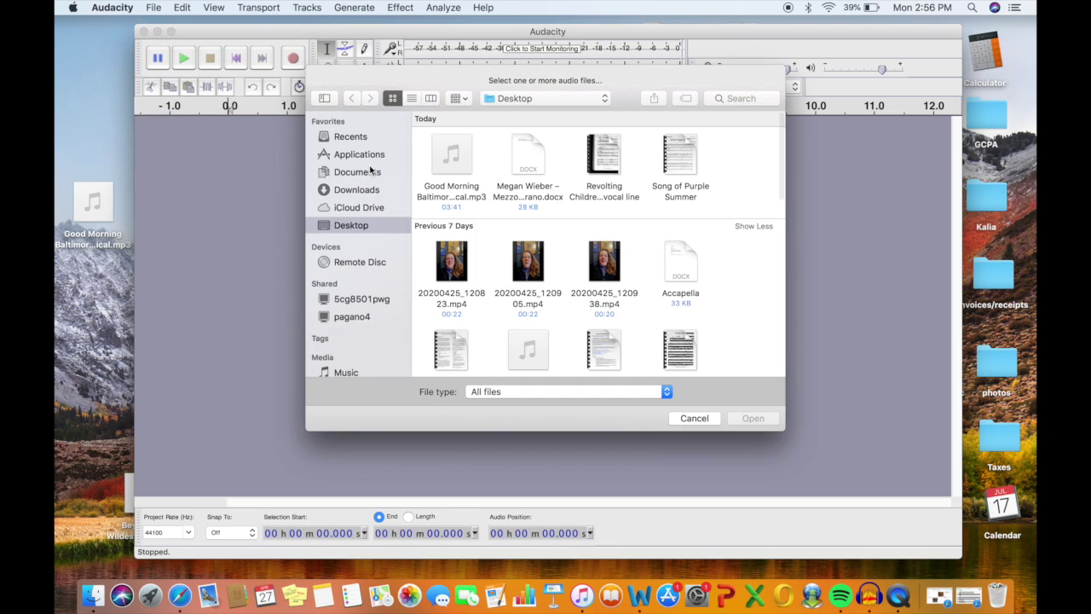
mouse_move(444, 143)
click(348, 373)
click(352, 223)
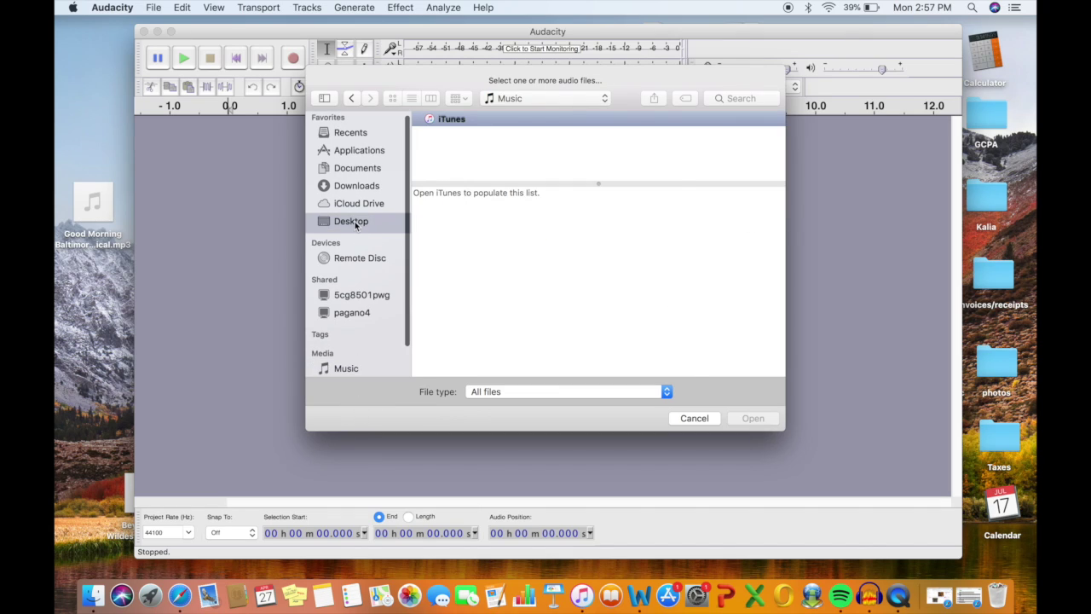
click(449, 168)
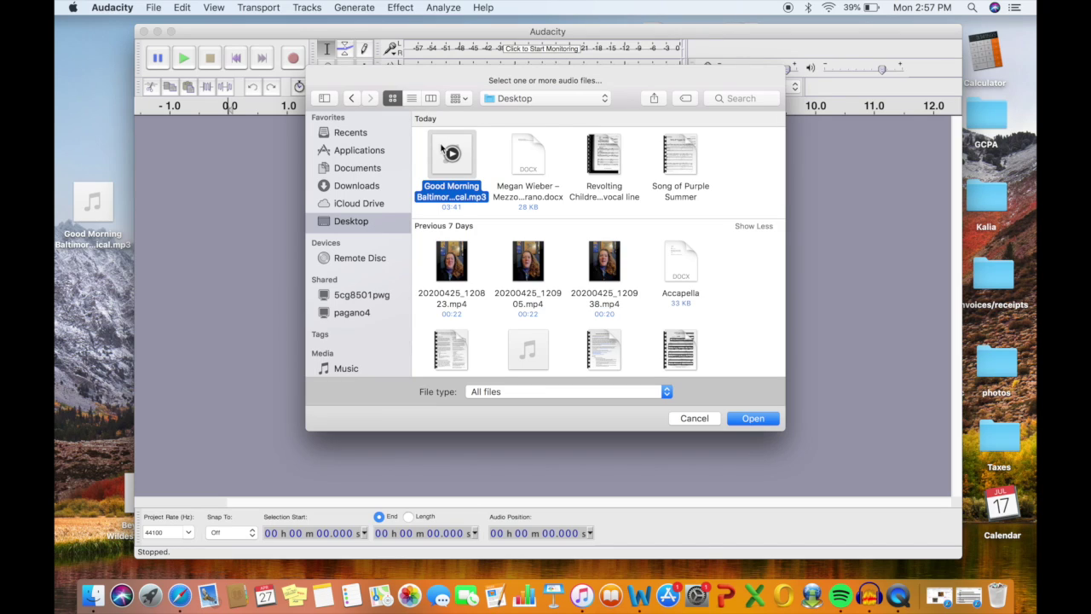
click(754, 418)
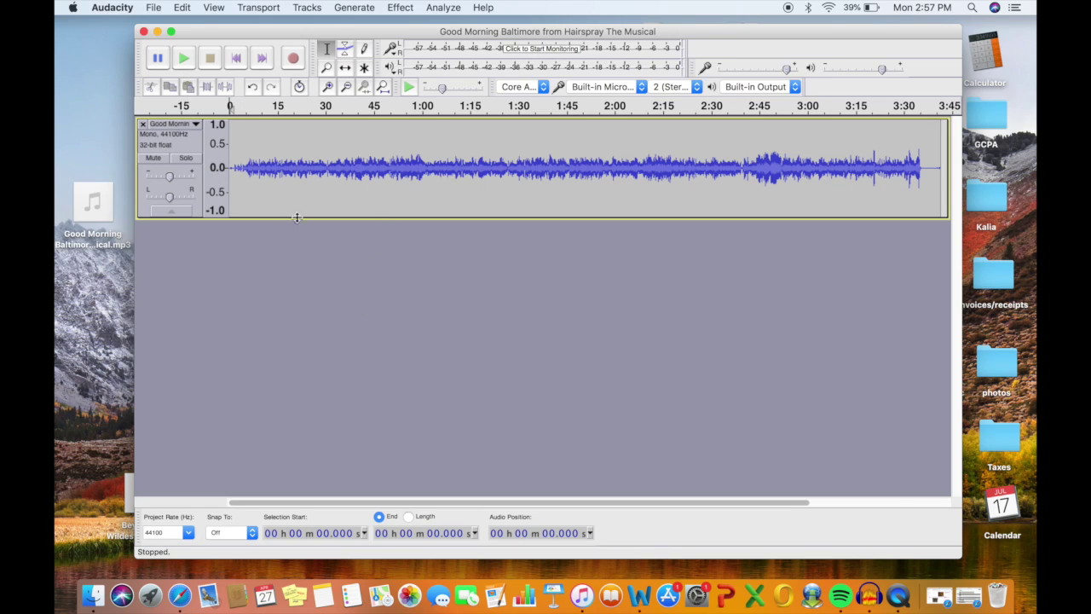
Play the imported track from its beginning with the output volume raised, and stop playback.
click(183, 57)
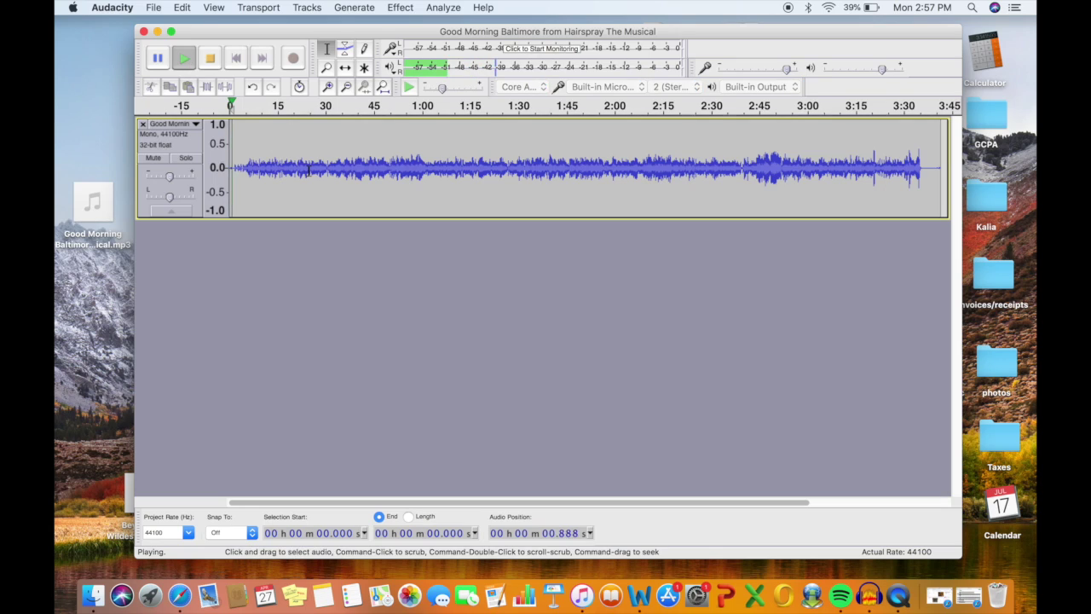
key(XF86AudioRaiseVolume)
key(XF86AudioRaiseVolume)
key(XF86AudioRaiseVolume)
key(XF86AudioRaiseVolume)
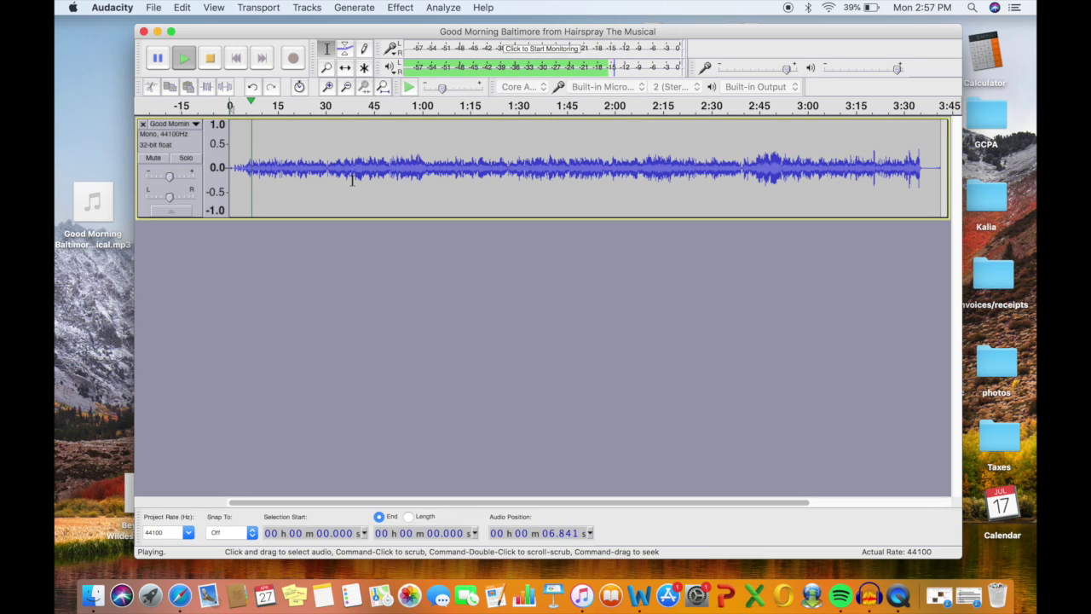
click(210, 58)
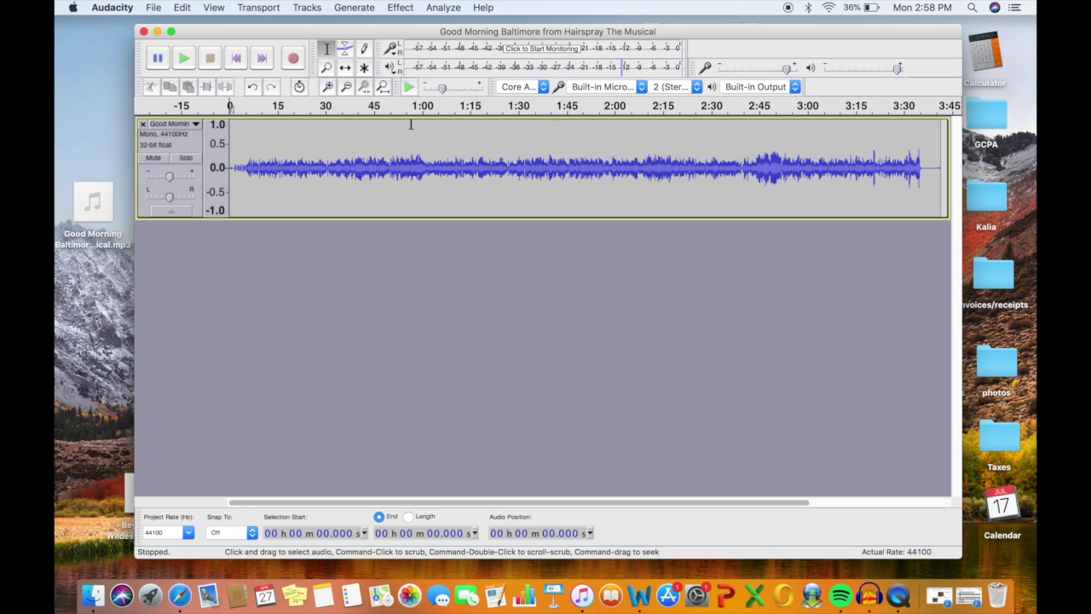
Audition the track from about 1 min 58.8 s to look for the starting point of the cut.
click(327, 87)
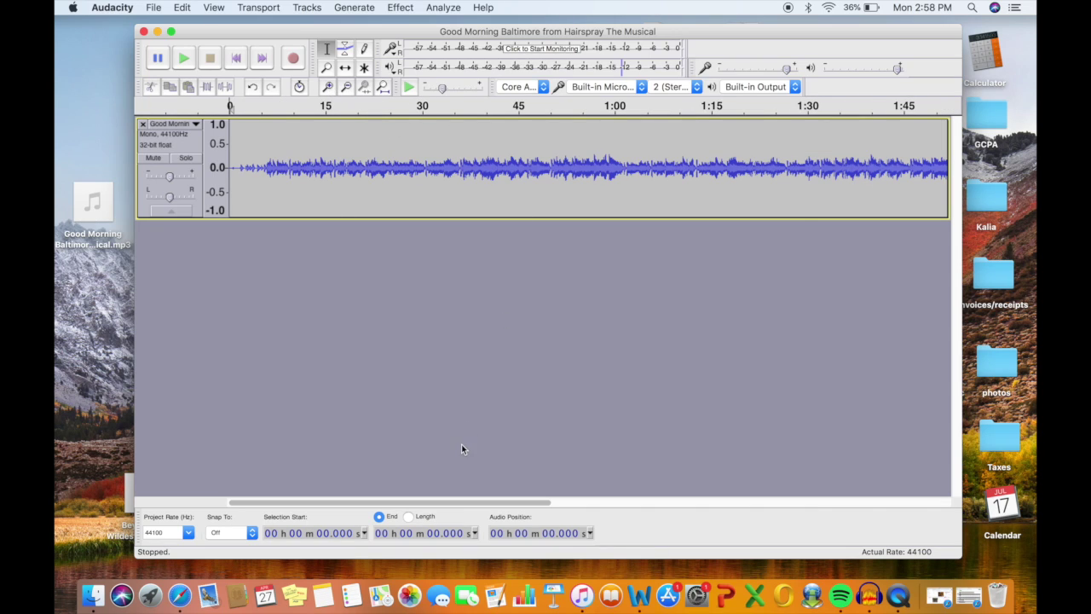
drag(465, 507, 703, 477)
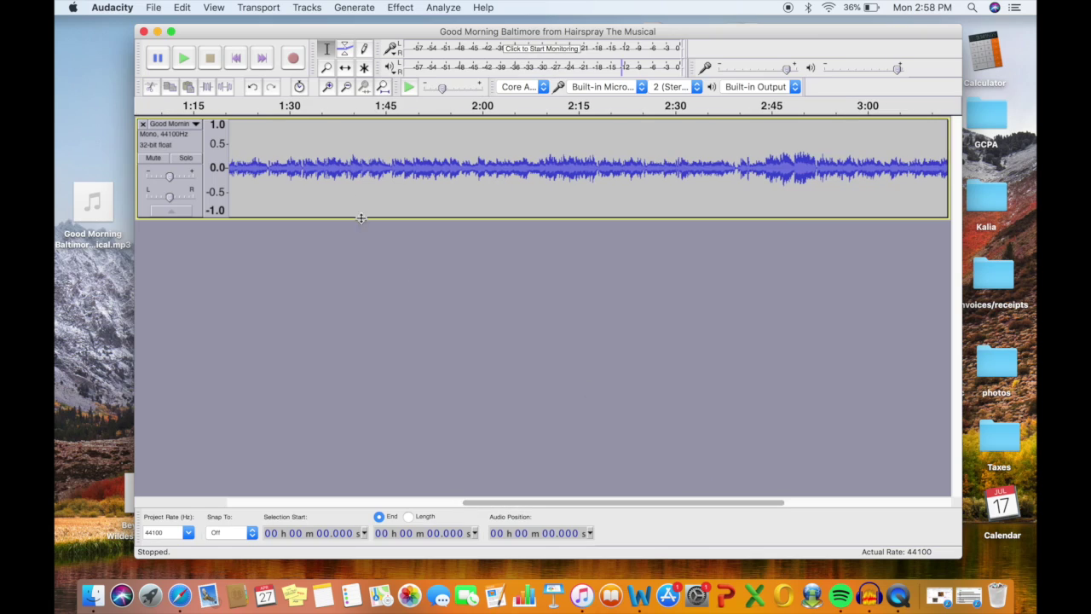
click(328, 88)
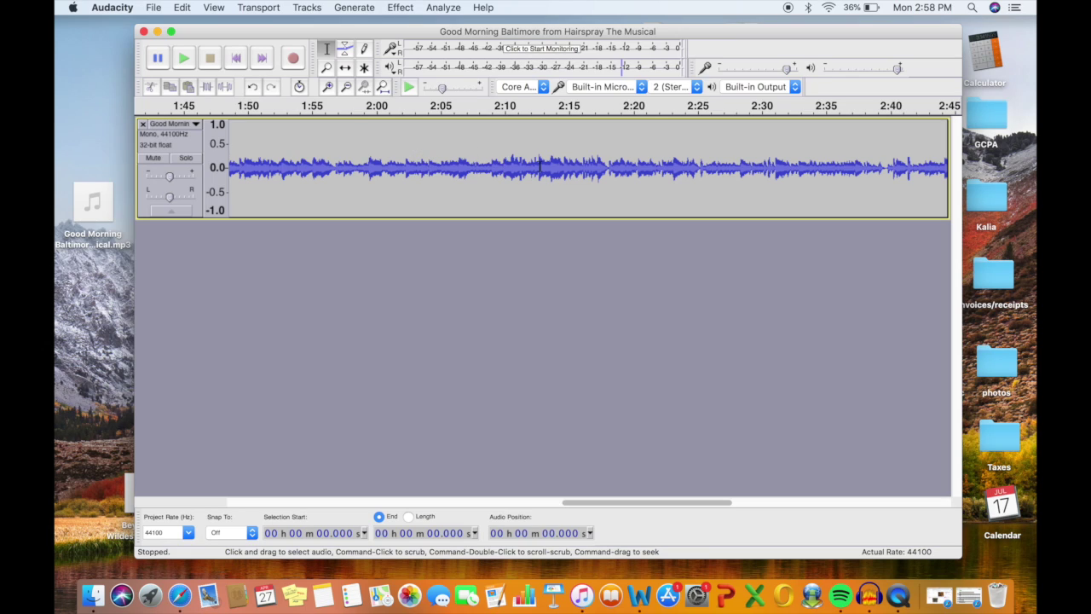
click(360, 166)
click(183, 58)
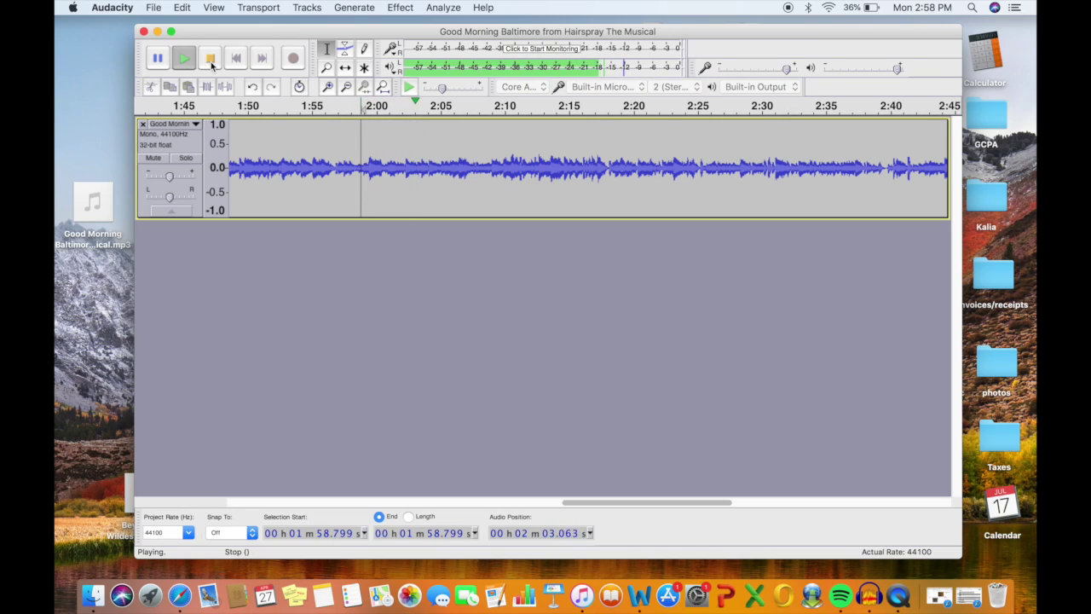
key(space)
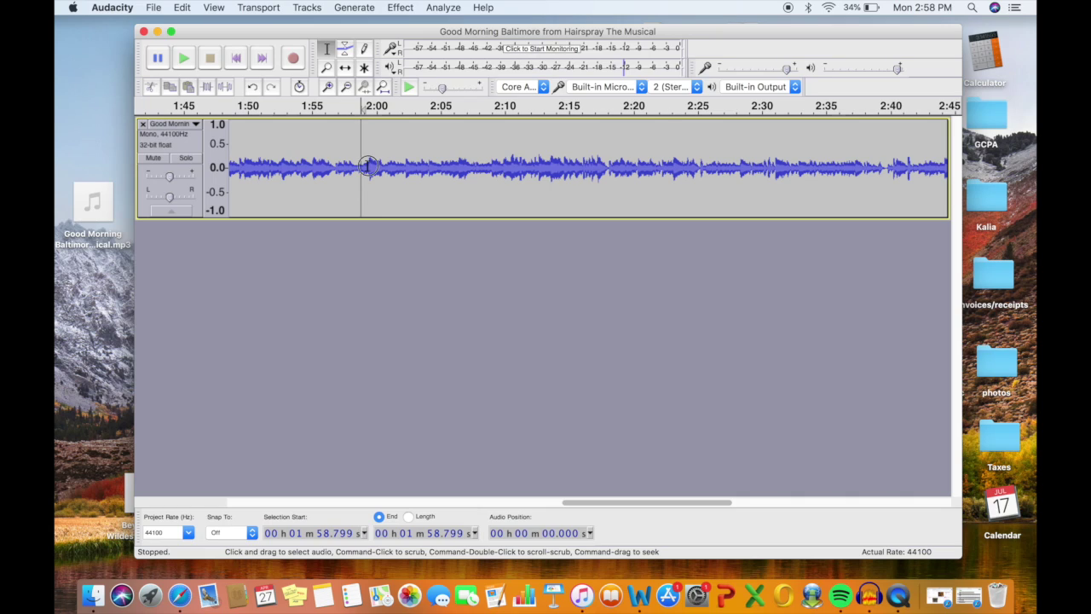
Audition the track from about 1 min 59.4 s and cut everything before that point.
click(368, 166)
click(184, 59)
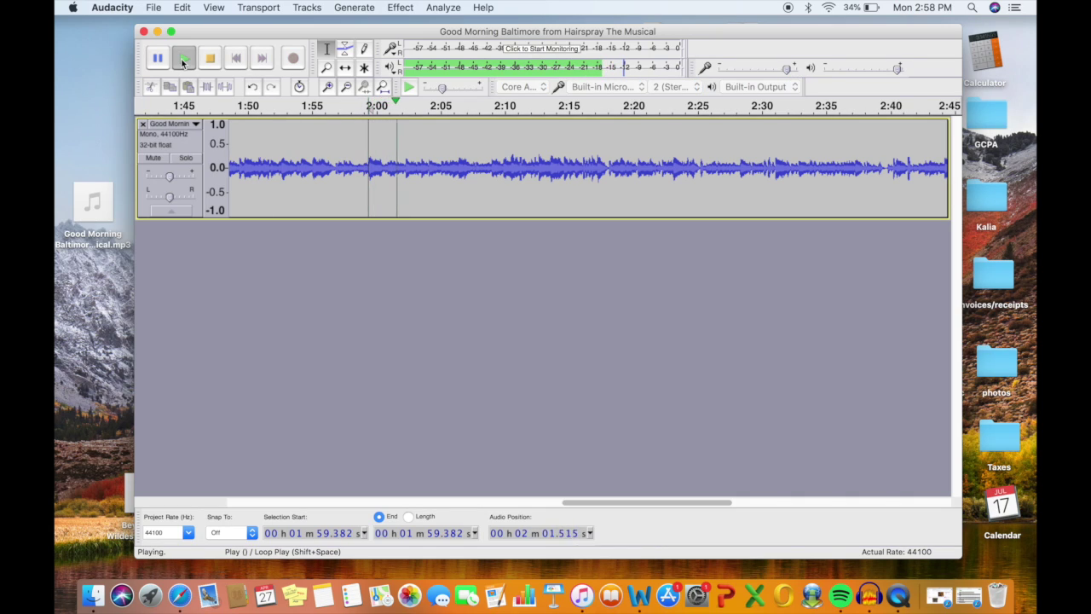
click(159, 59)
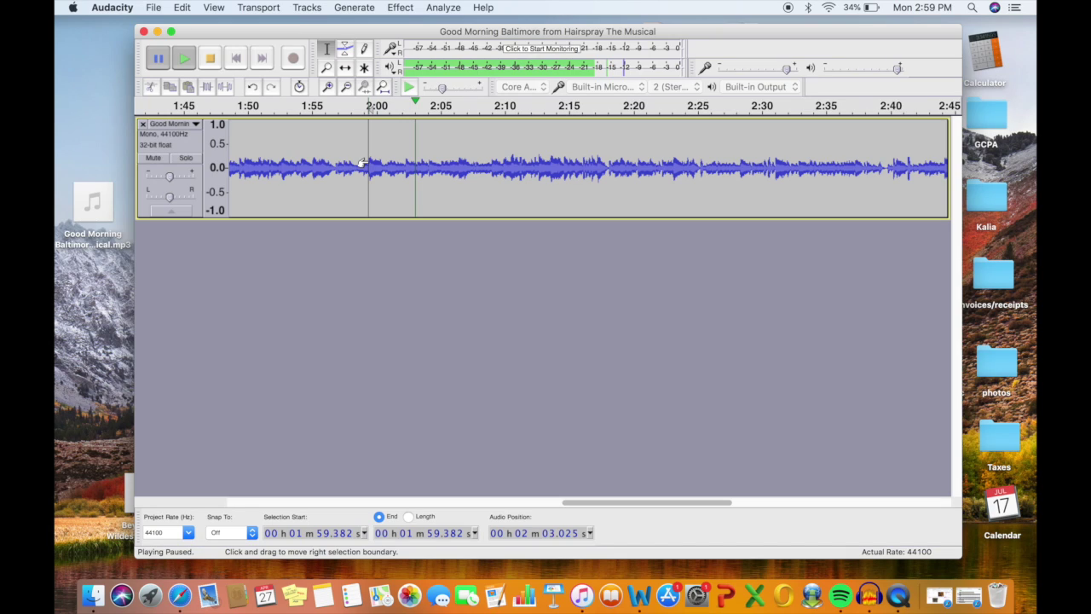
drag(362, 162, 225, 159)
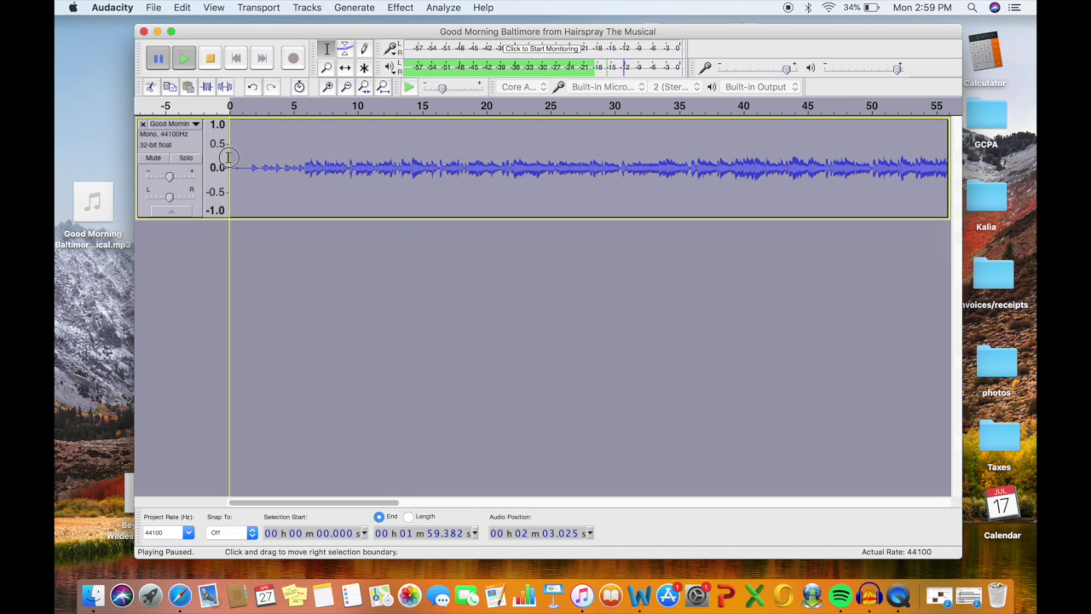
click(211, 59)
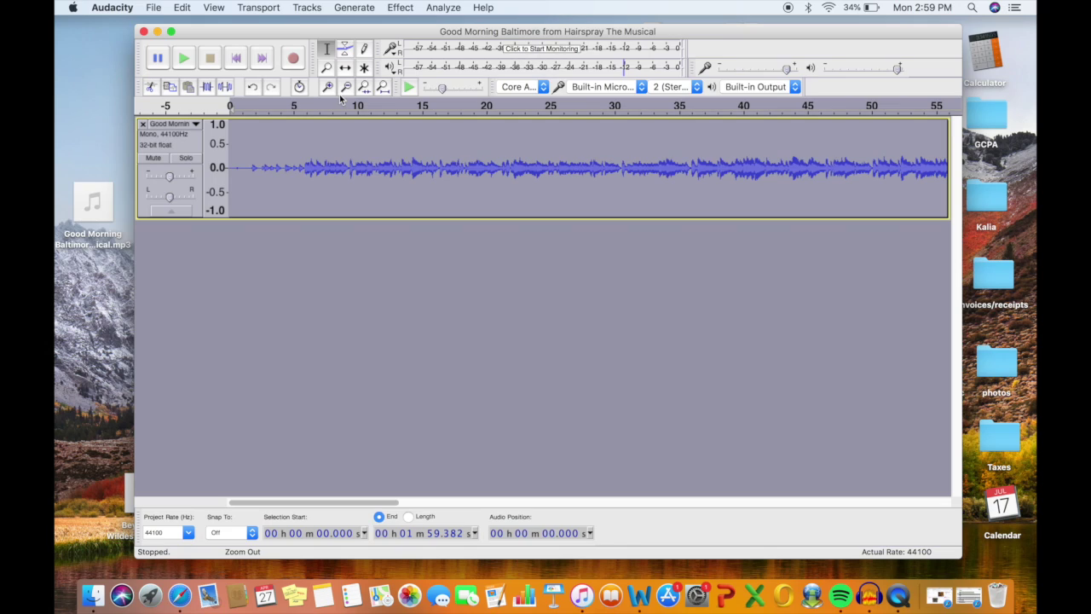
click(152, 90)
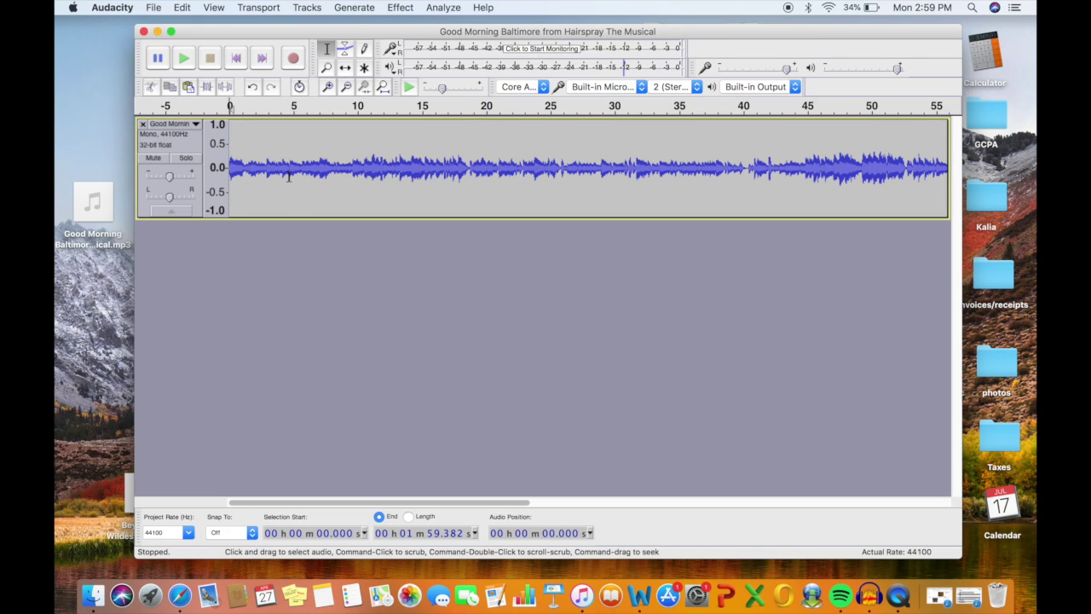
Play the trimmed track from its start and again from about 15.1 s.
click(183, 60)
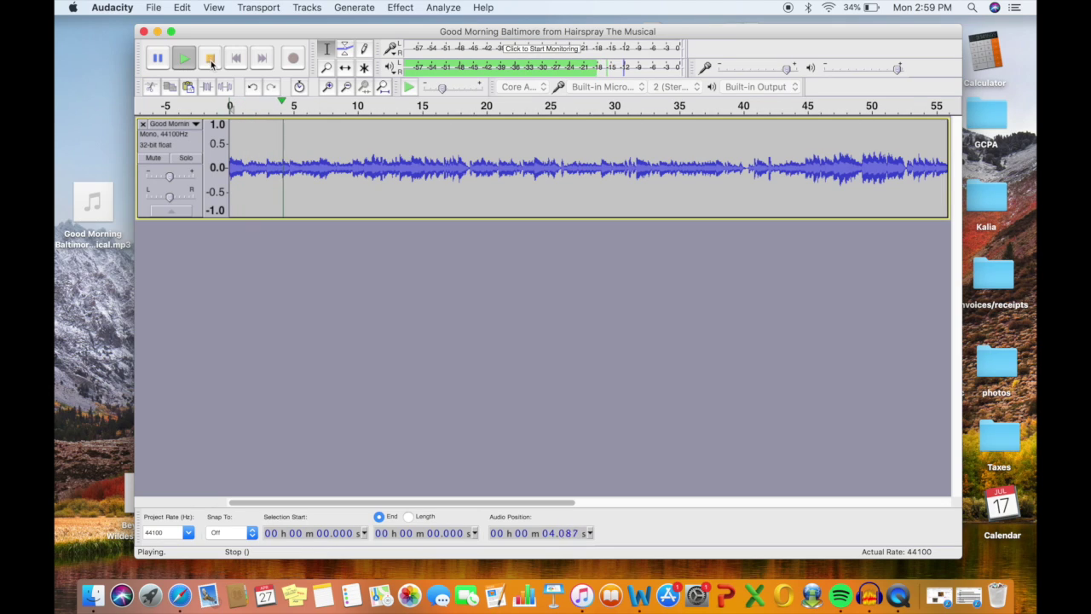
click(210, 59)
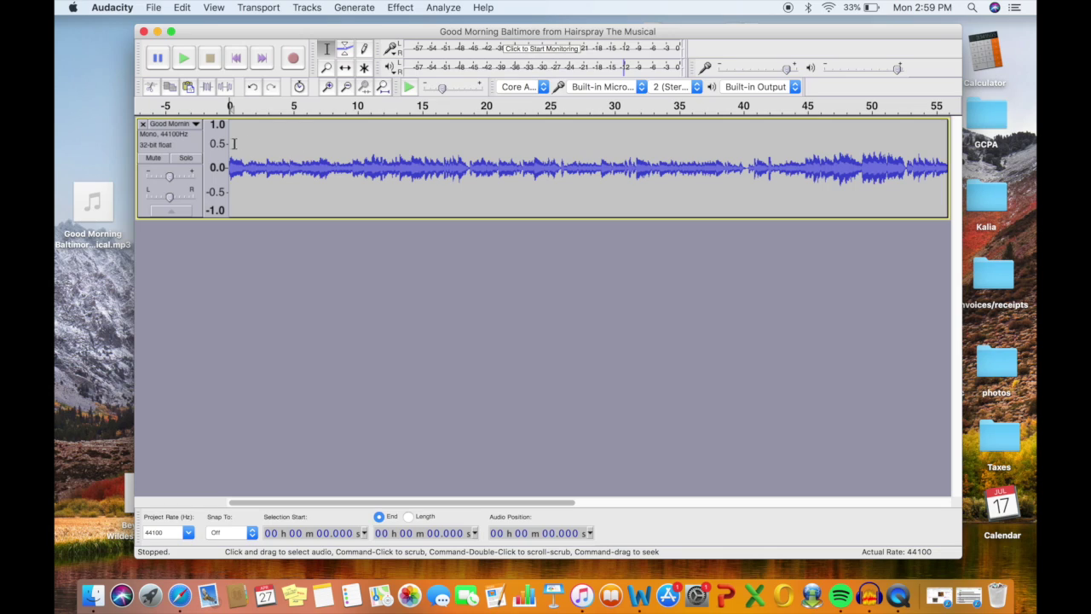
click(424, 147)
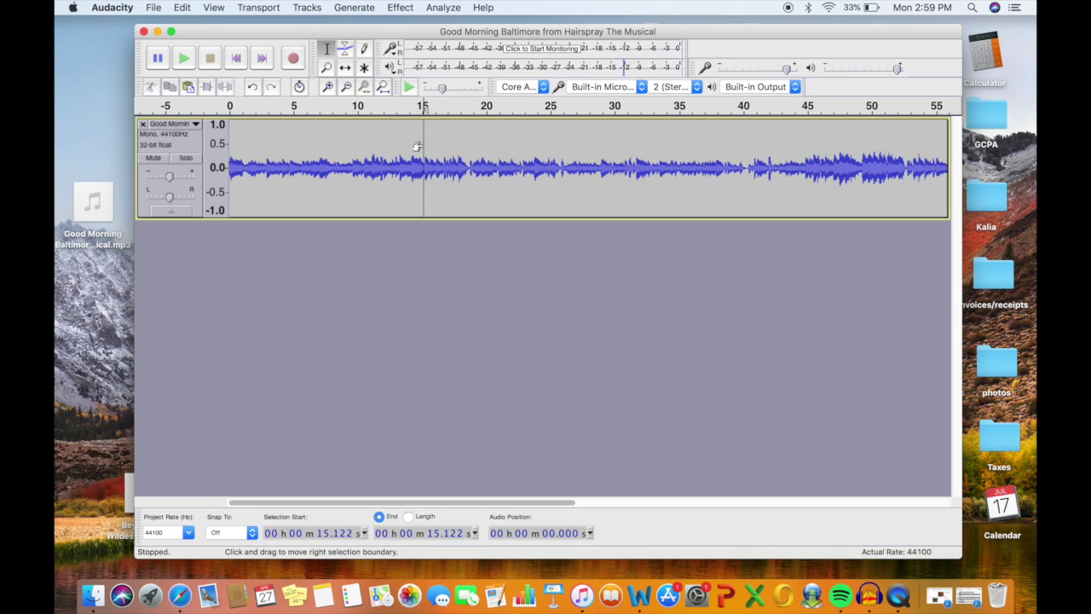
click(185, 60)
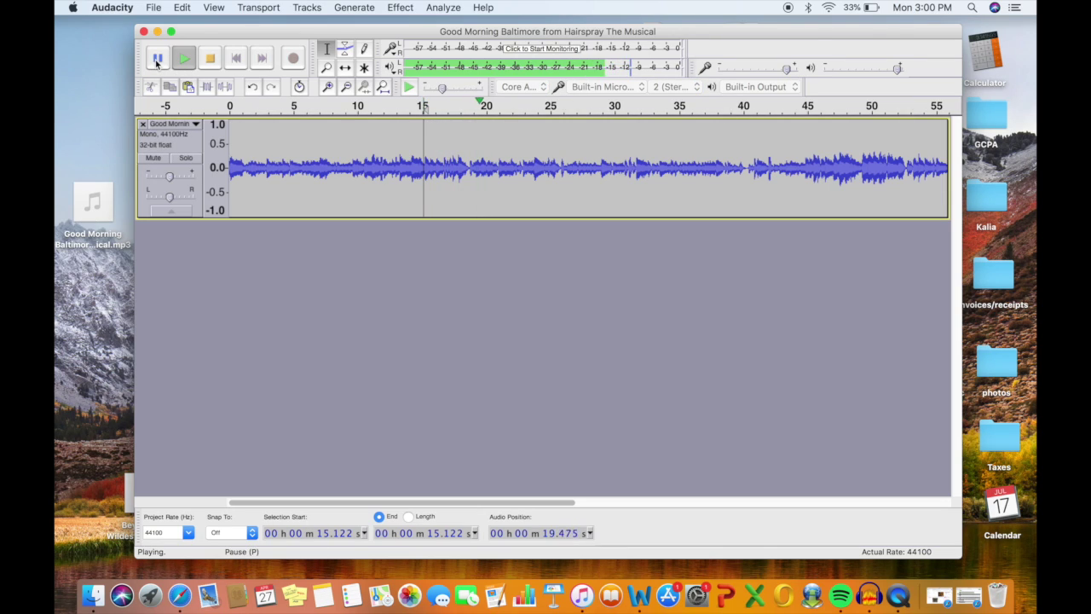
click(158, 60)
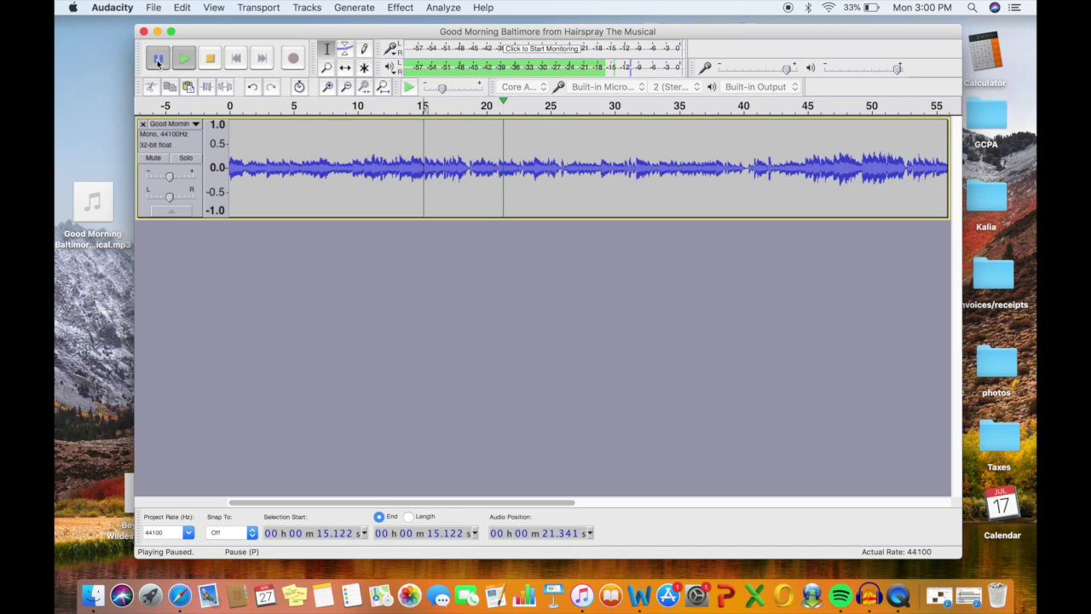
Audition the passage from about 13.2 s twice and place the cursor at about 16.7 s.
click(398, 165)
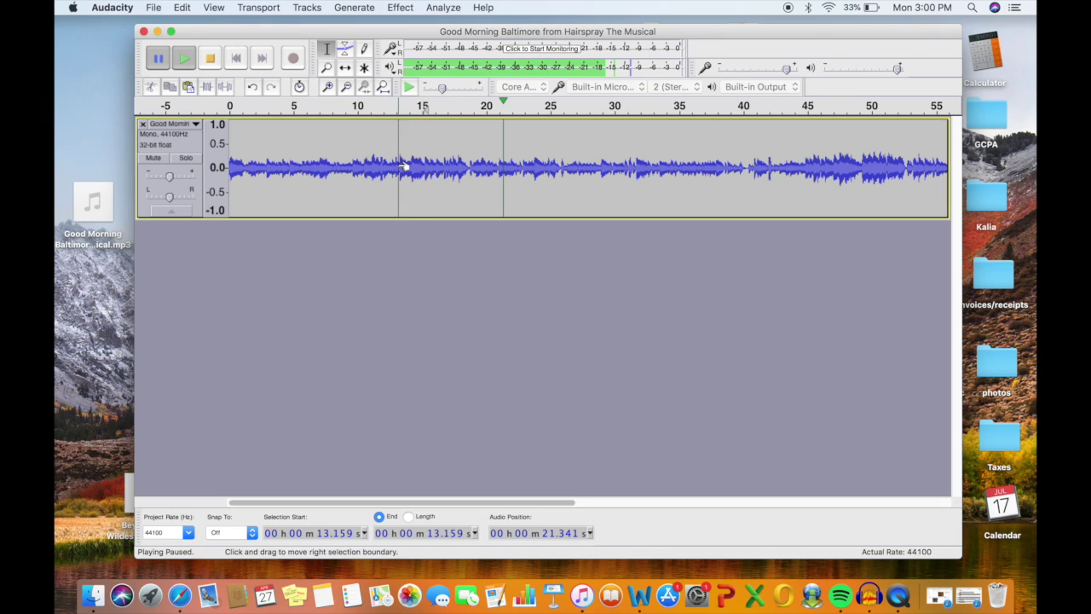
click(186, 60)
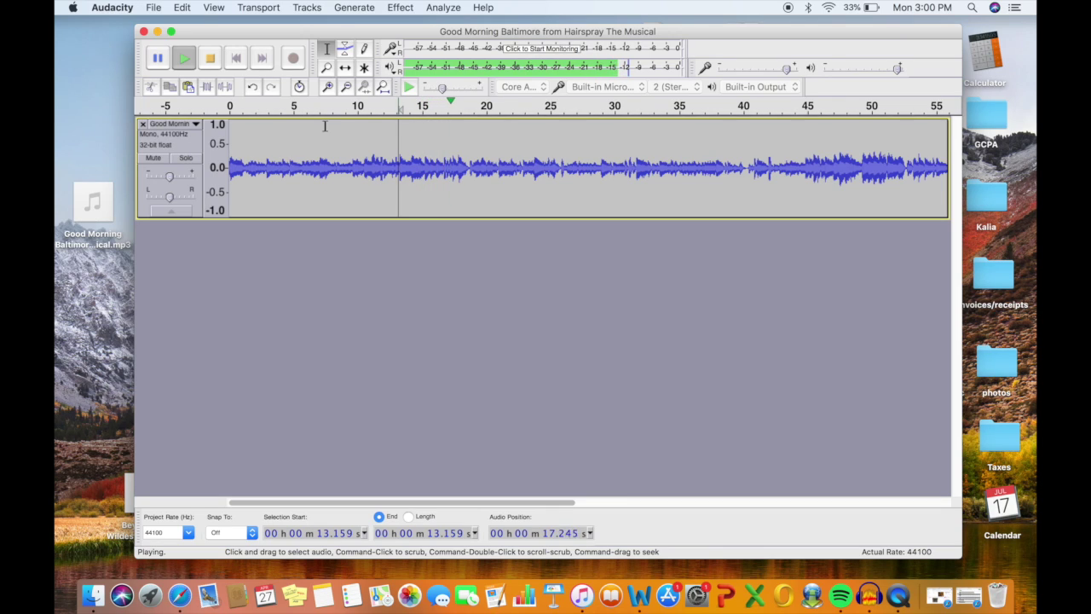
click(210, 58)
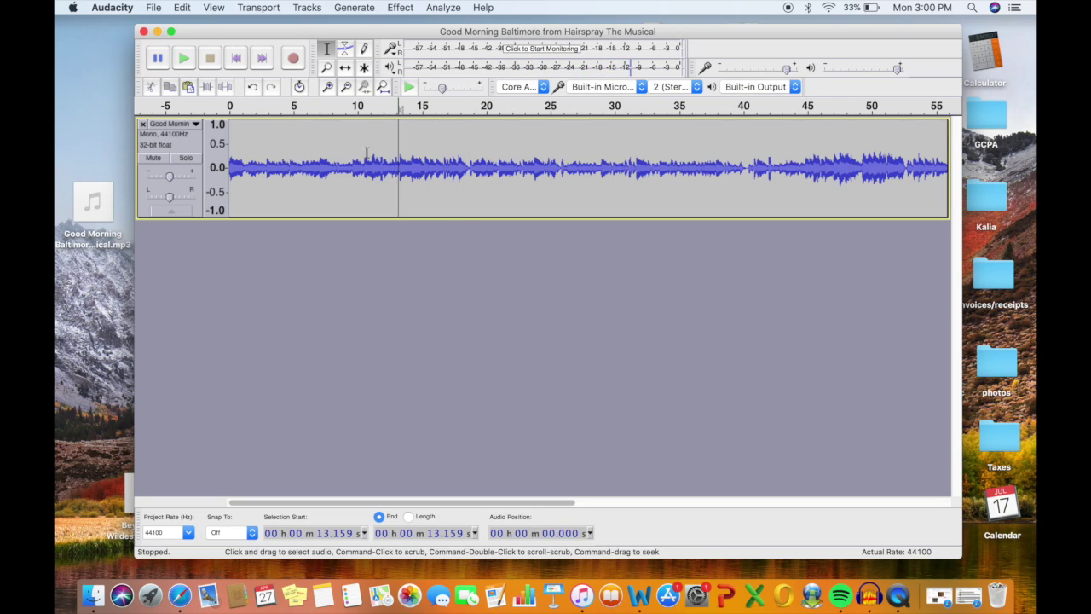
click(328, 87)
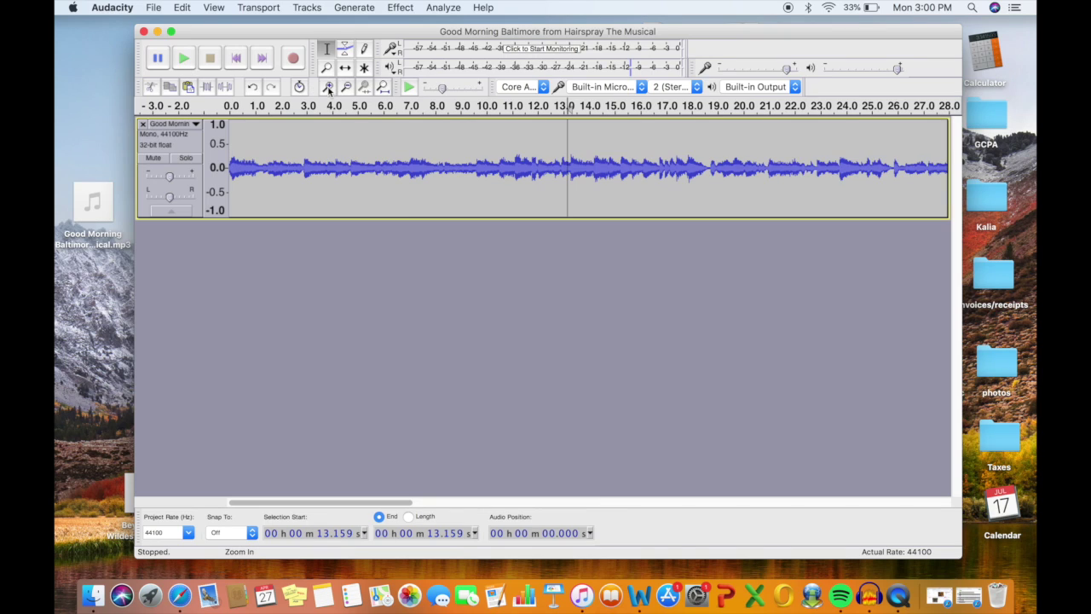
click(181, 58)
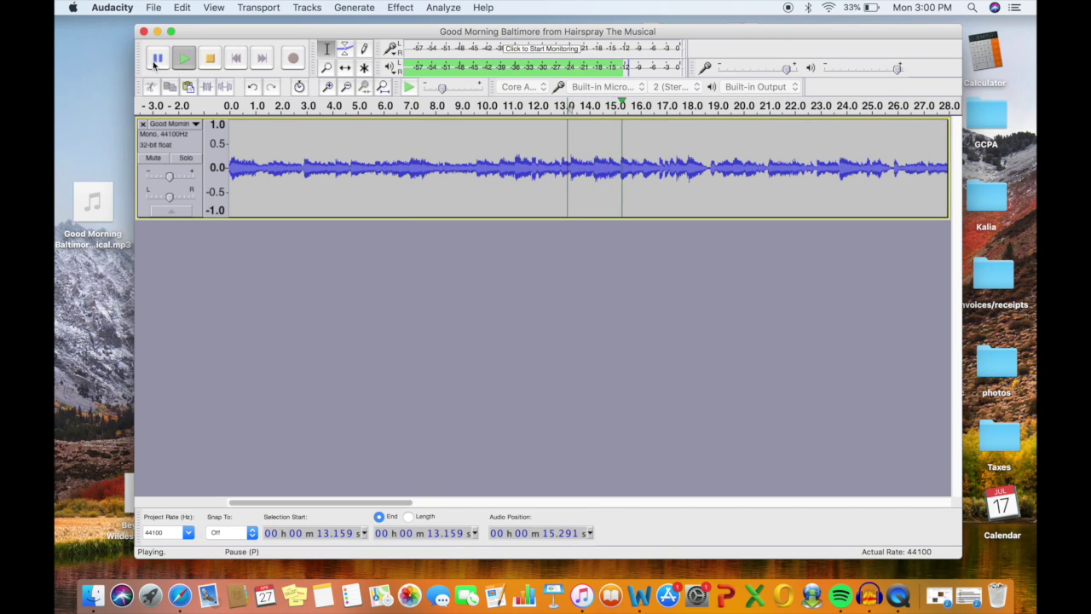
click(158, 58)
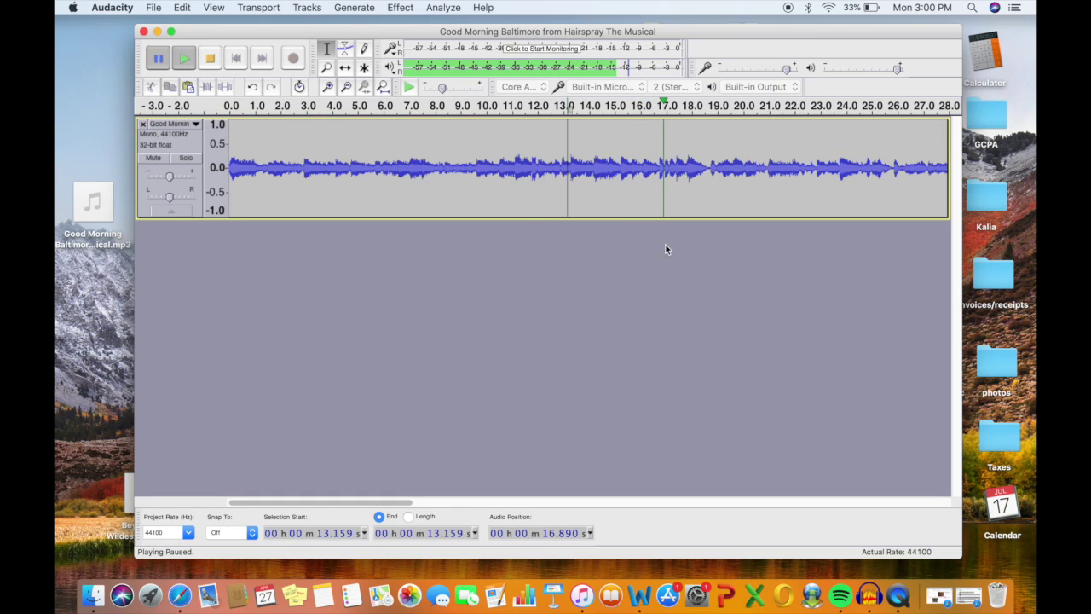
click(658, 165)
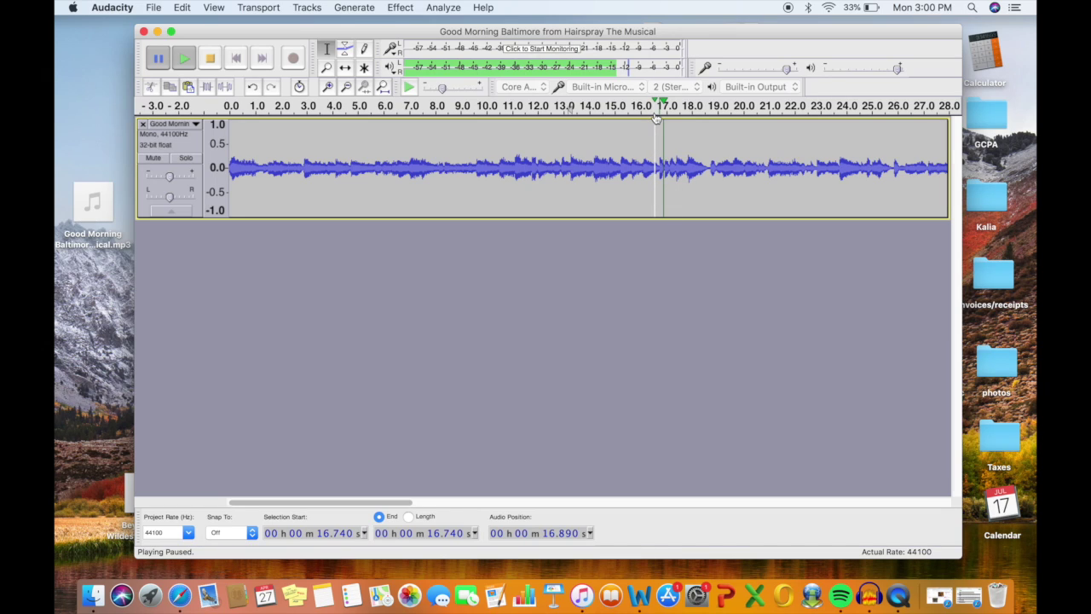
Audition the passage from about 48.9 s twice, pausing at about 52.3 s.
click(276, 504)
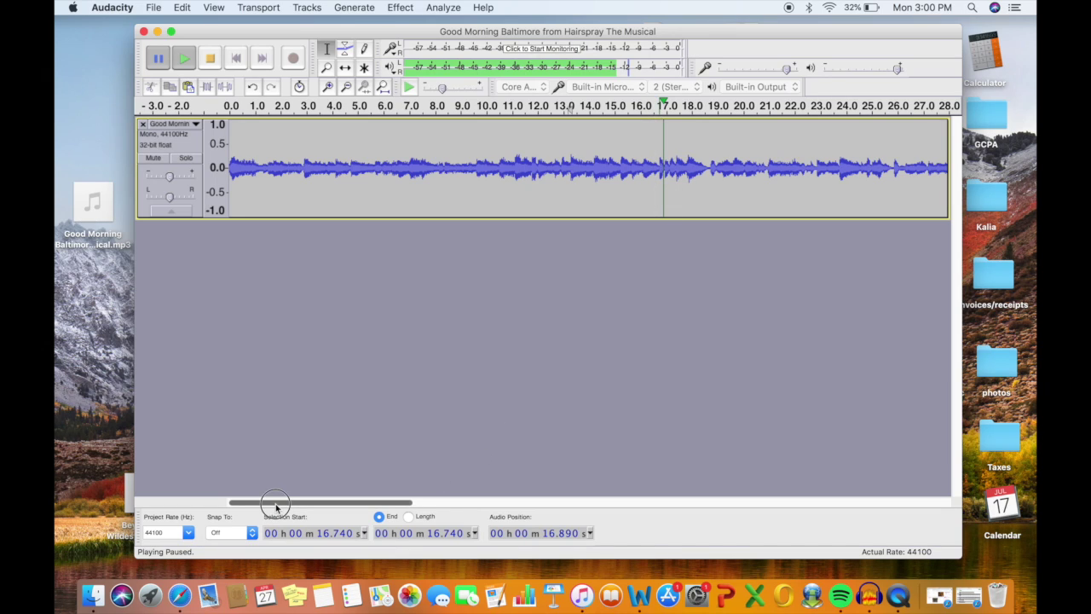
drag(275, 504, 509, 469)
click(589, 134)
click(184, 58)
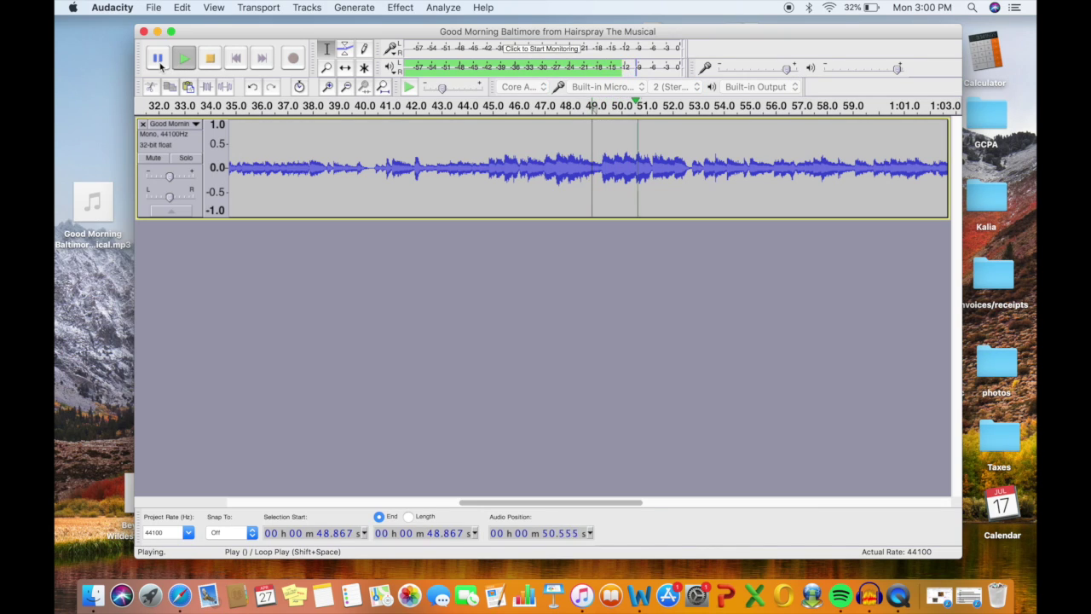
click(158, 61)
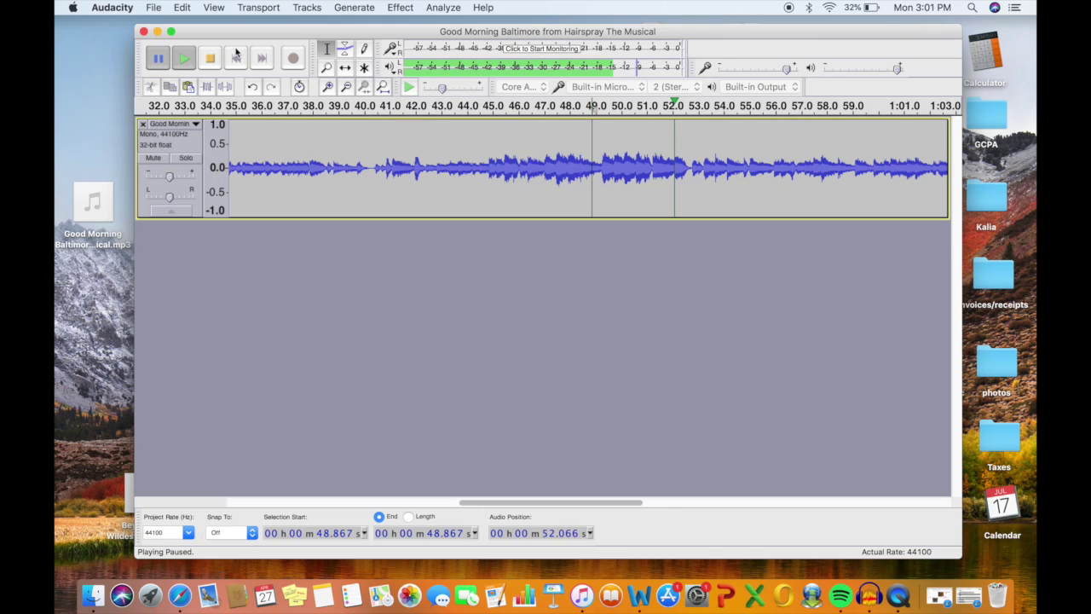
click(207, 58)
click(185, 58)
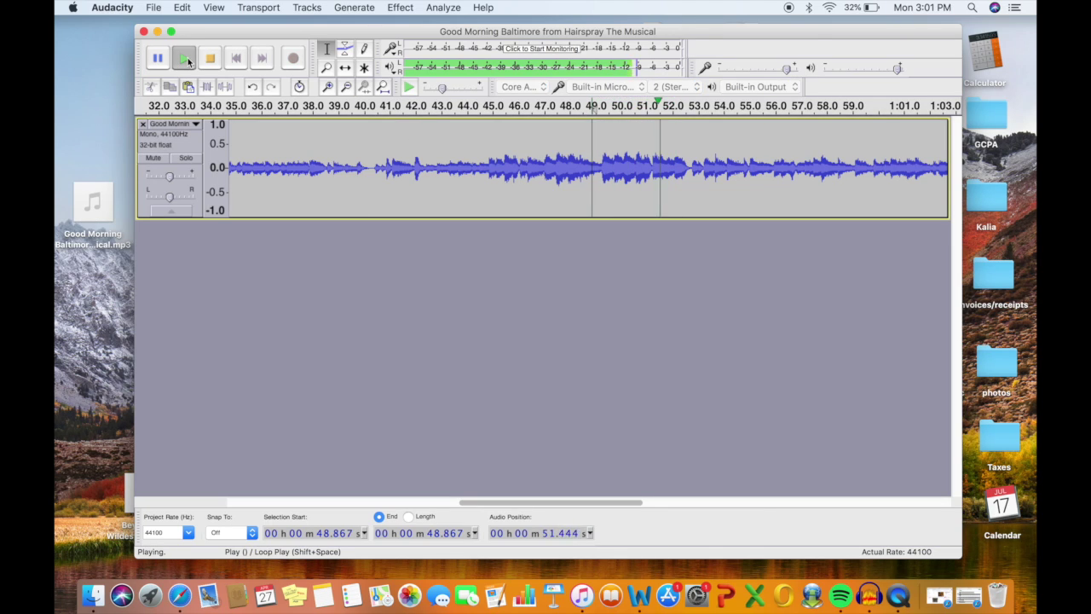
click(158, 59)
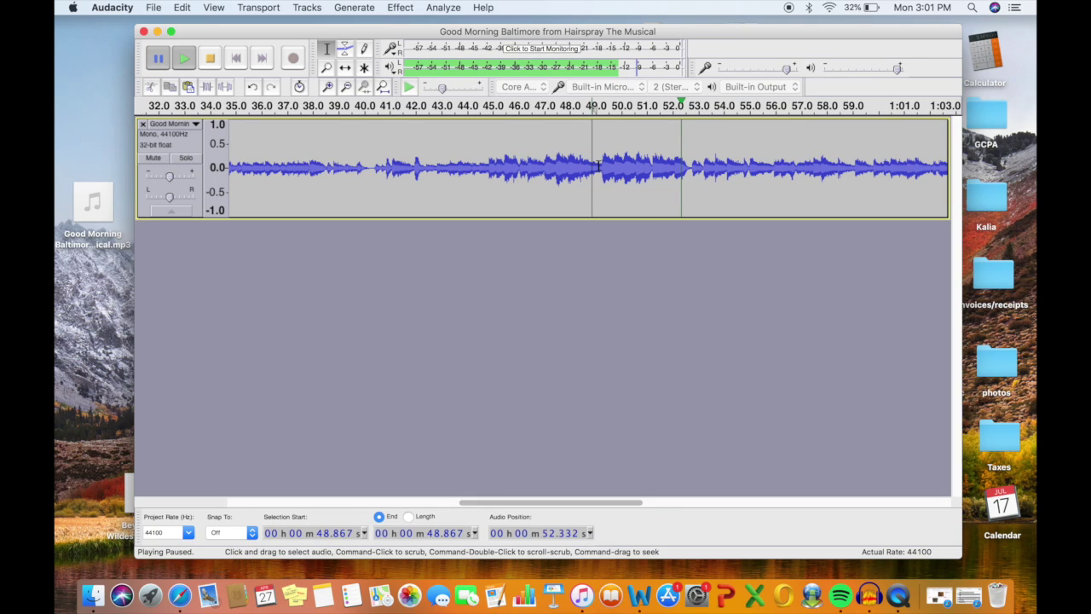
Place the cursor at about 50.6 s and audition the track from there, pausing at about 53.7 s.
click(636, 164)
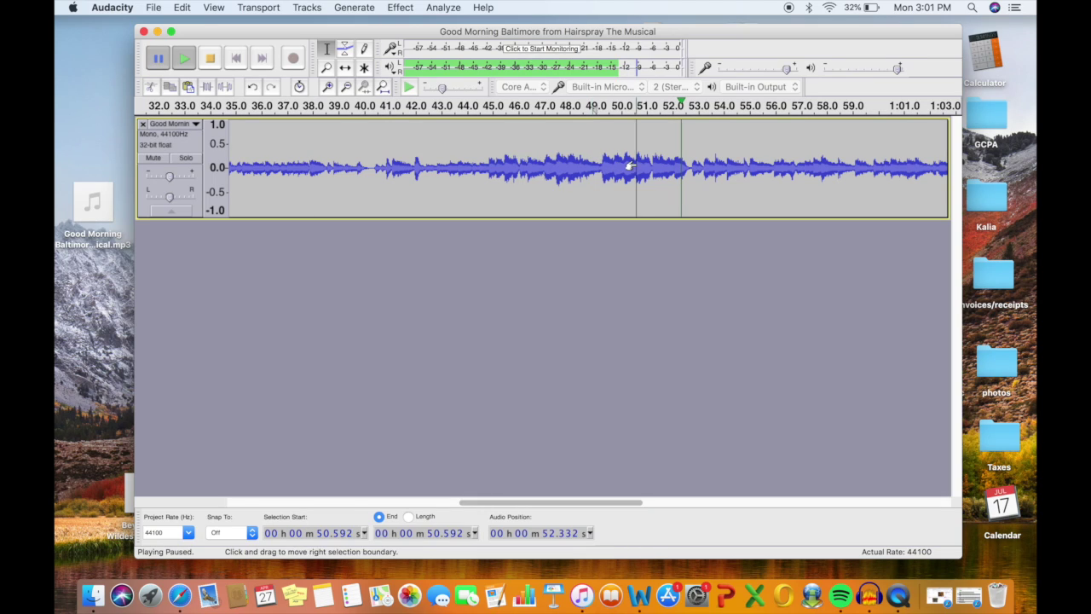
click(208, 58)
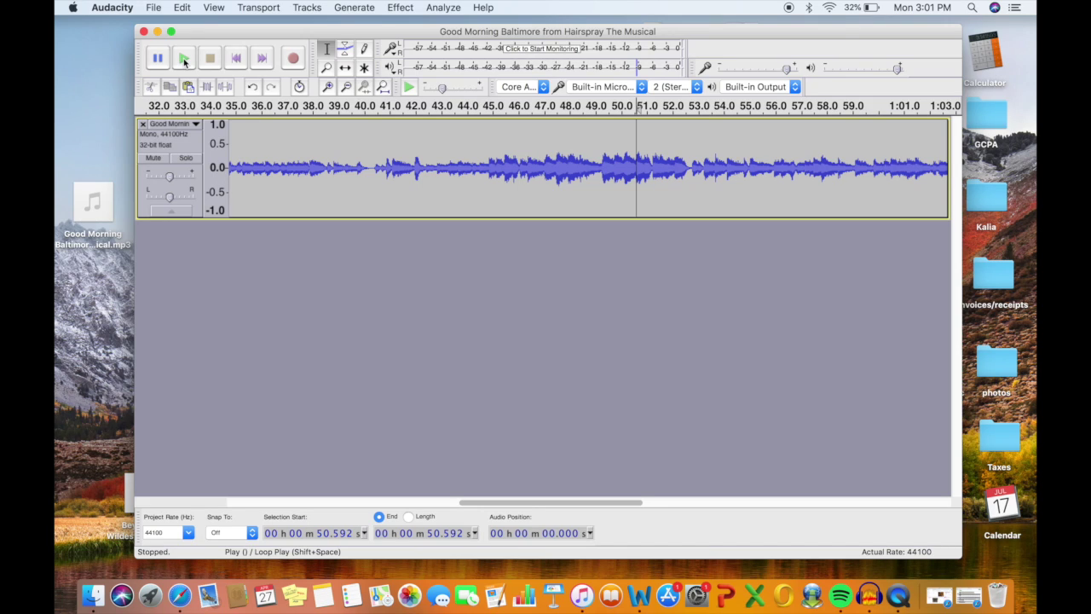
click(184, 59)
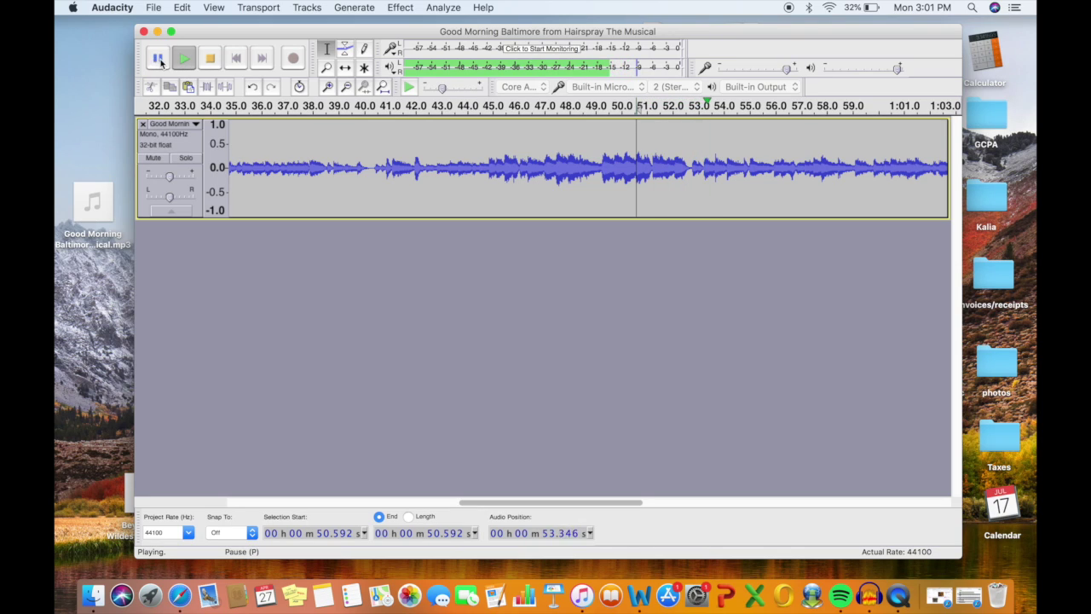
click(159, 59)
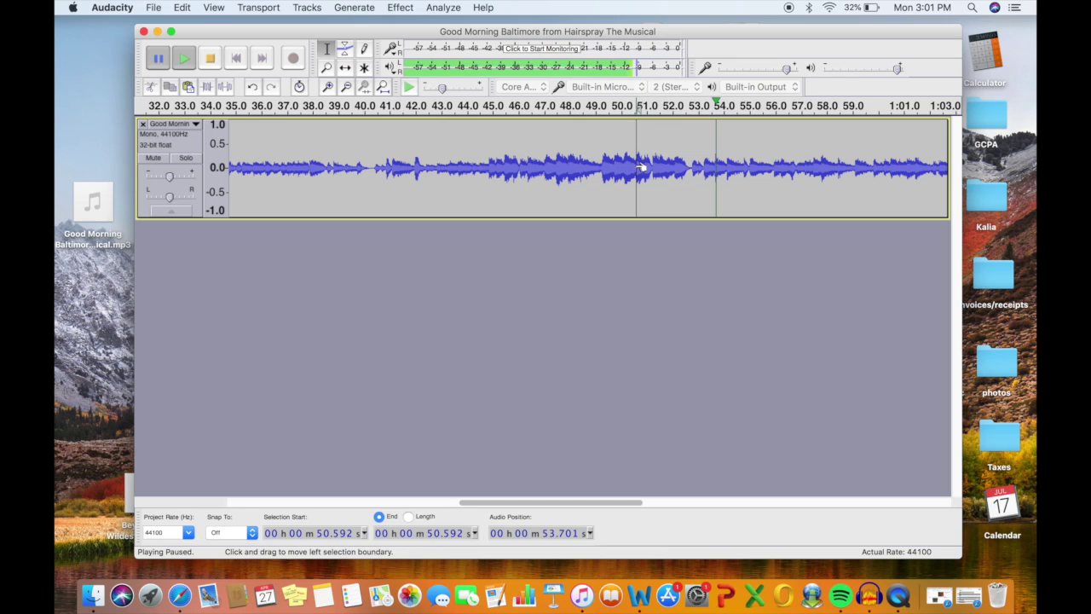
Extend the selection from about 50.6 s back to about 16.7 s, stop playback and cut the selected section.
drag(637, 167, 339, 153)
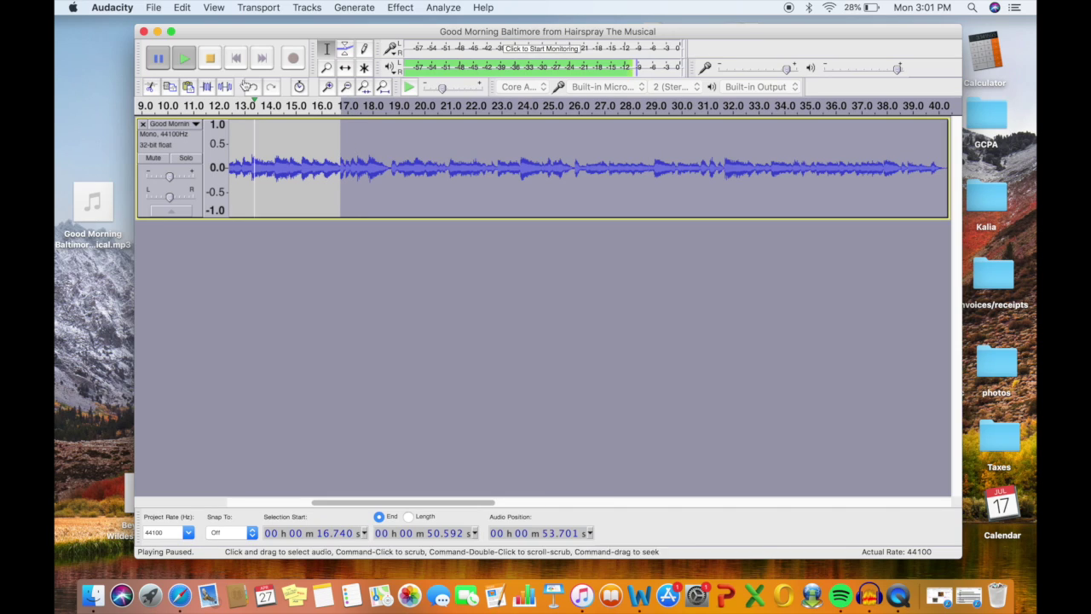
click(209, 59)
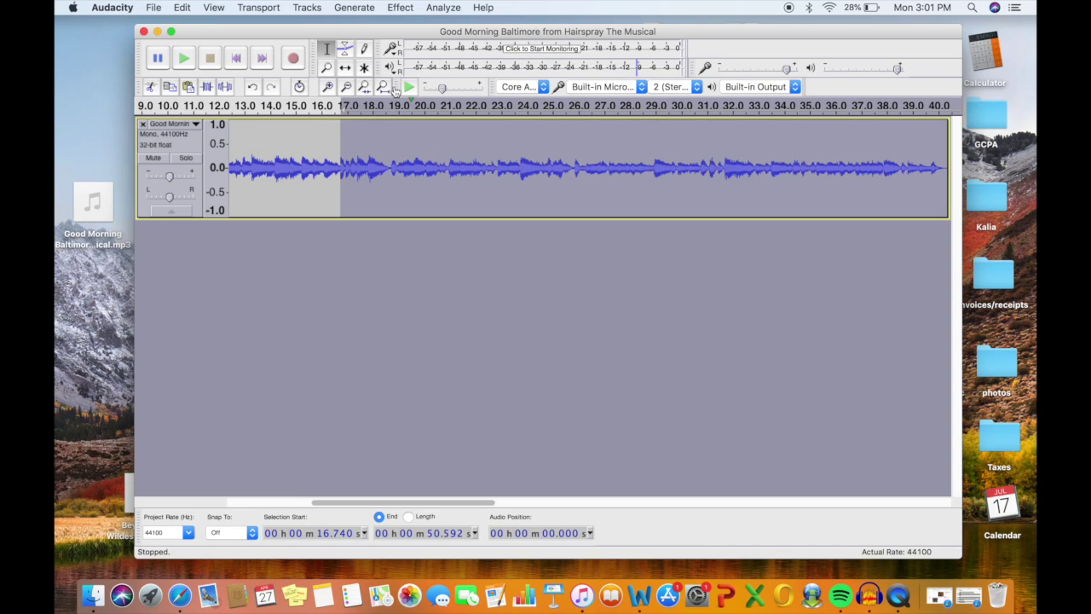
click(150, 87)
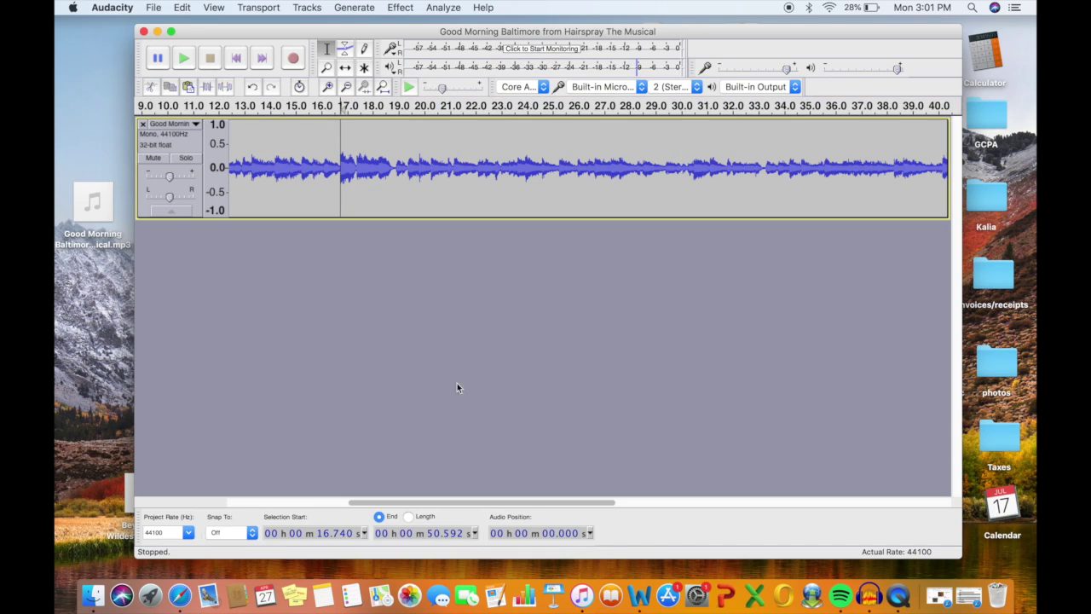
Play the track from about 11.8 s through the join at about 16.7 s to check the edit, then stop.
drag(476, 498, 400, 503)
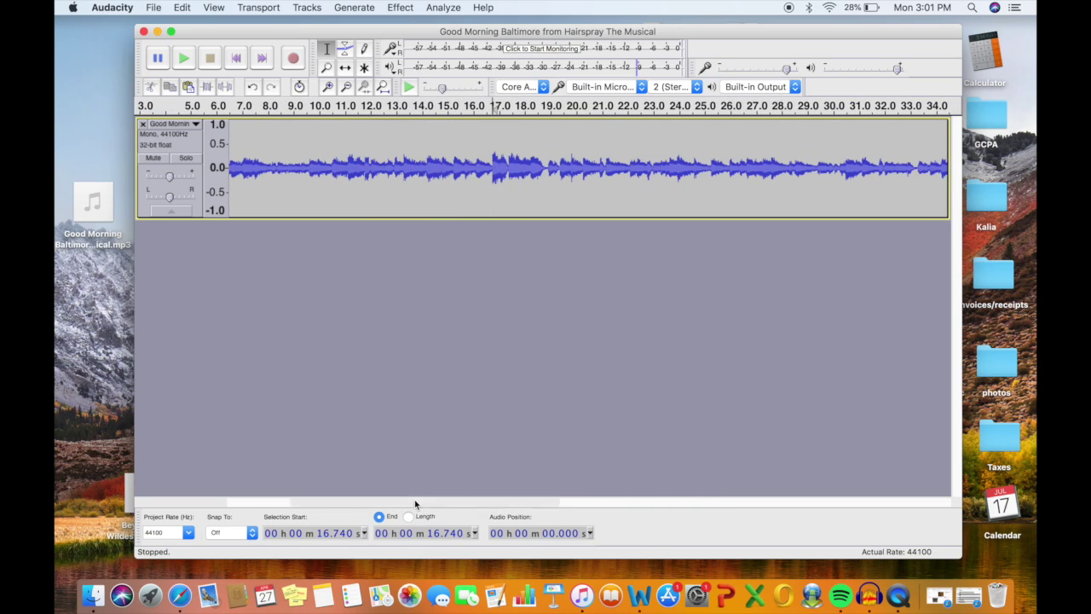
click(367, 162)
click(181, 58)
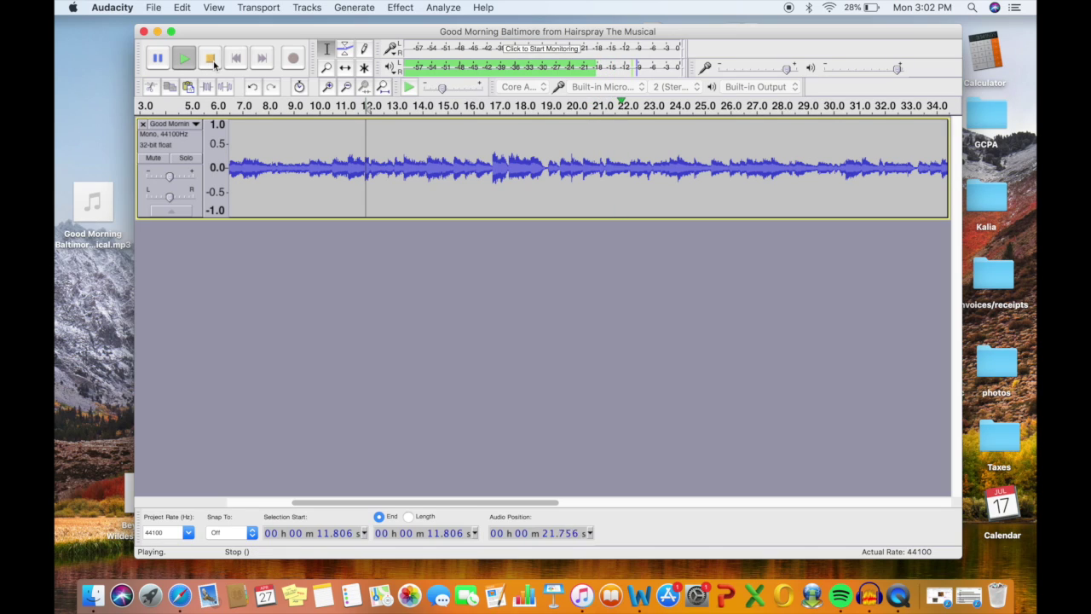
click(211, 59)
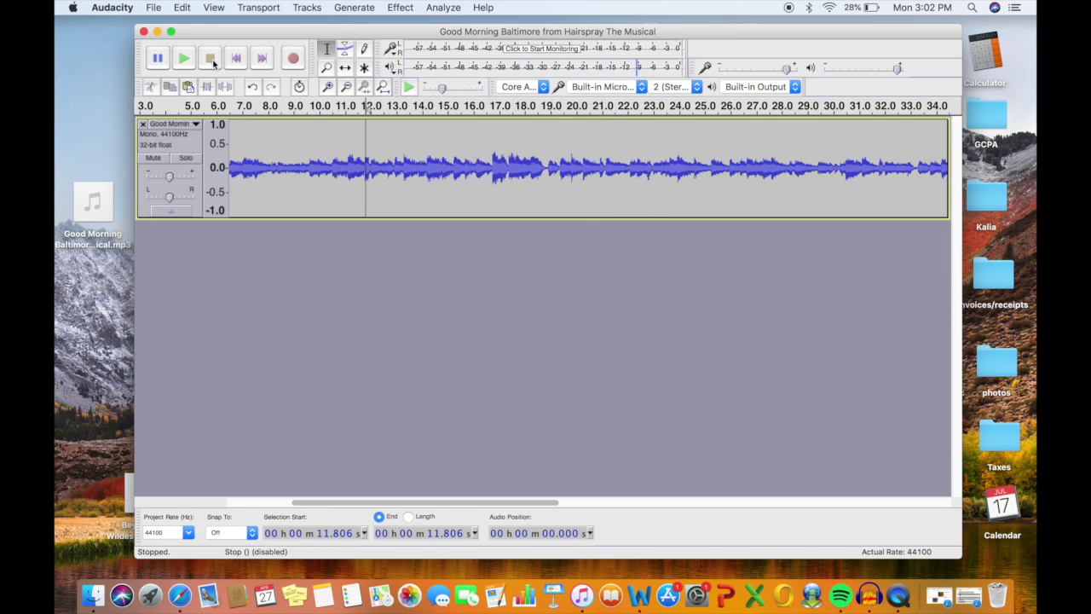